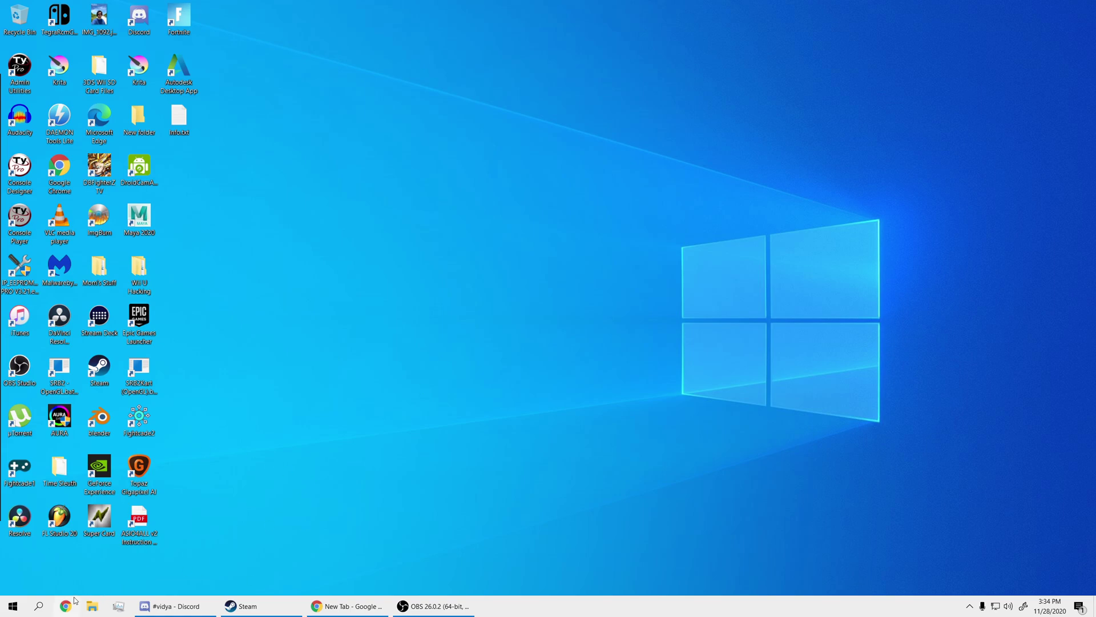
Search 'visual C++ 2010' in Chrome and open the first Microsoft x86 download result.
left_click(370, 604)
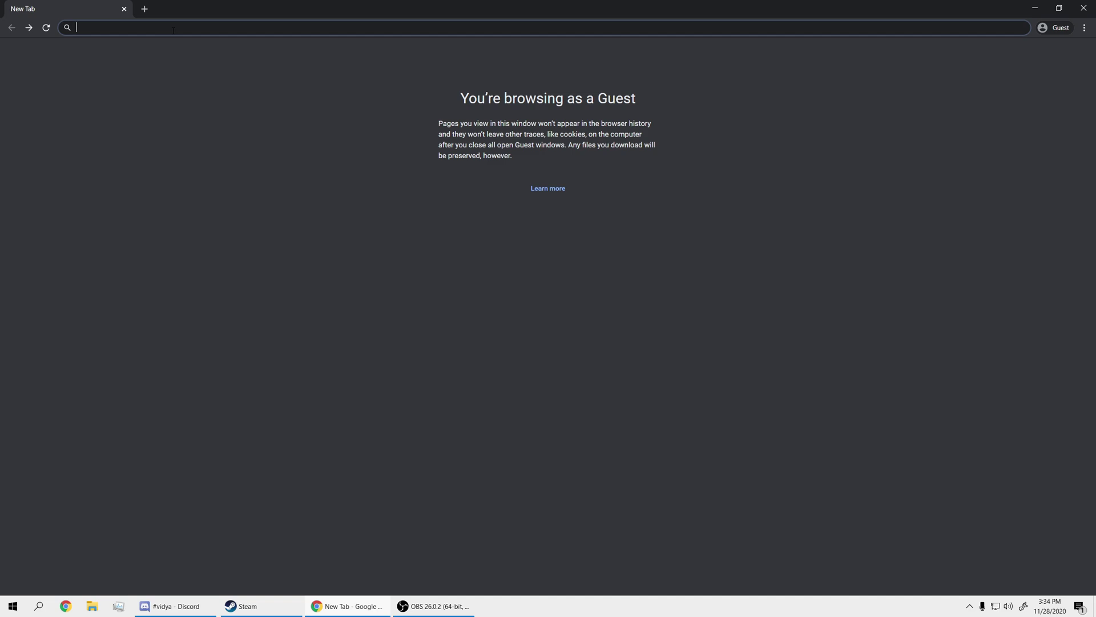
type("visual")
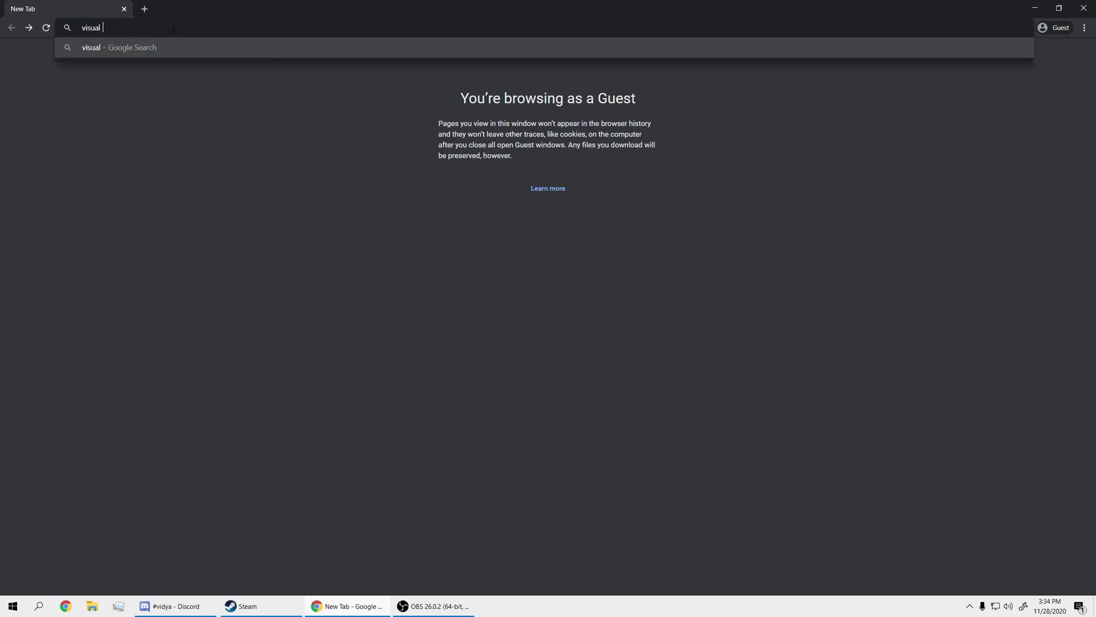
type(" C++ ")
type("2010")
key("Return")
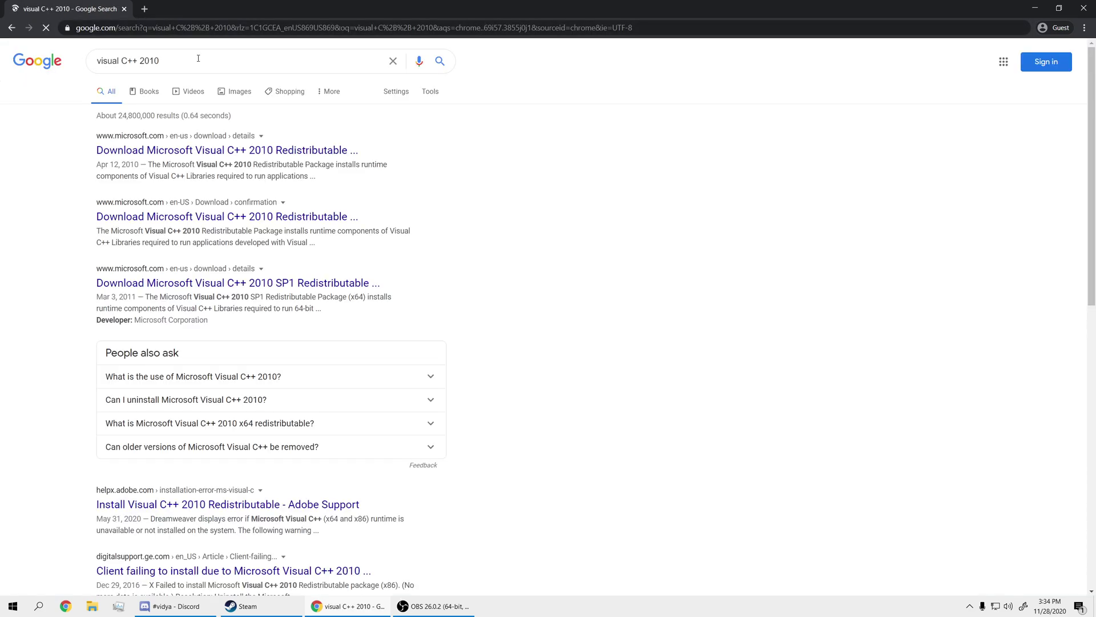
left_click(240, 150)
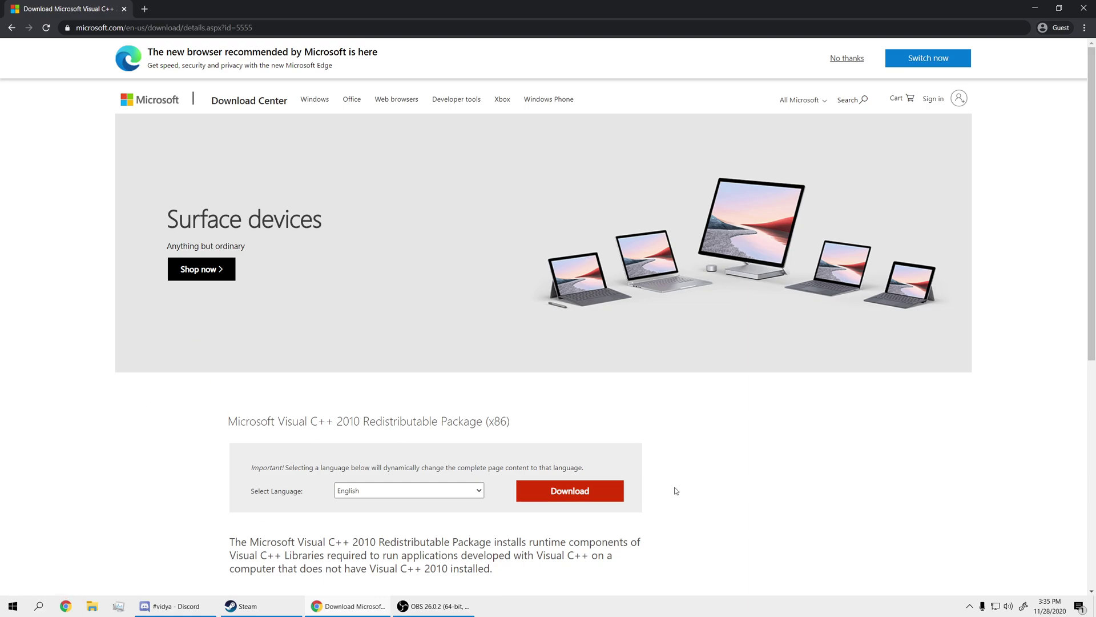
Search 'apps' from Start to open Apps & features and find the Visual C++ 2010 entries.
left_click(38, 607)
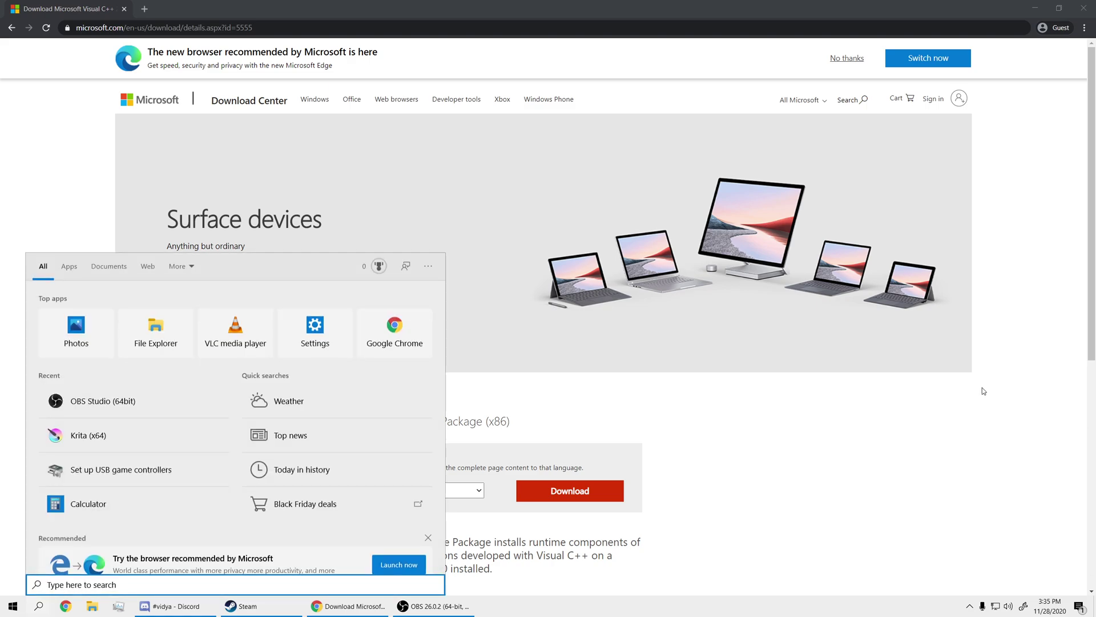
type("app")
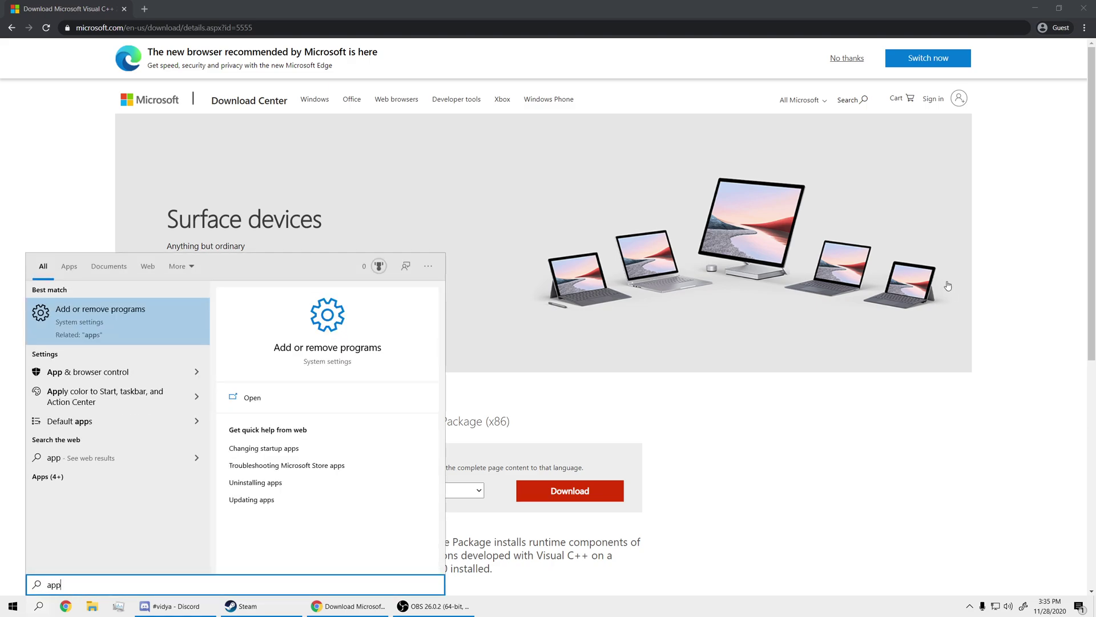
type("s")
key("Return")
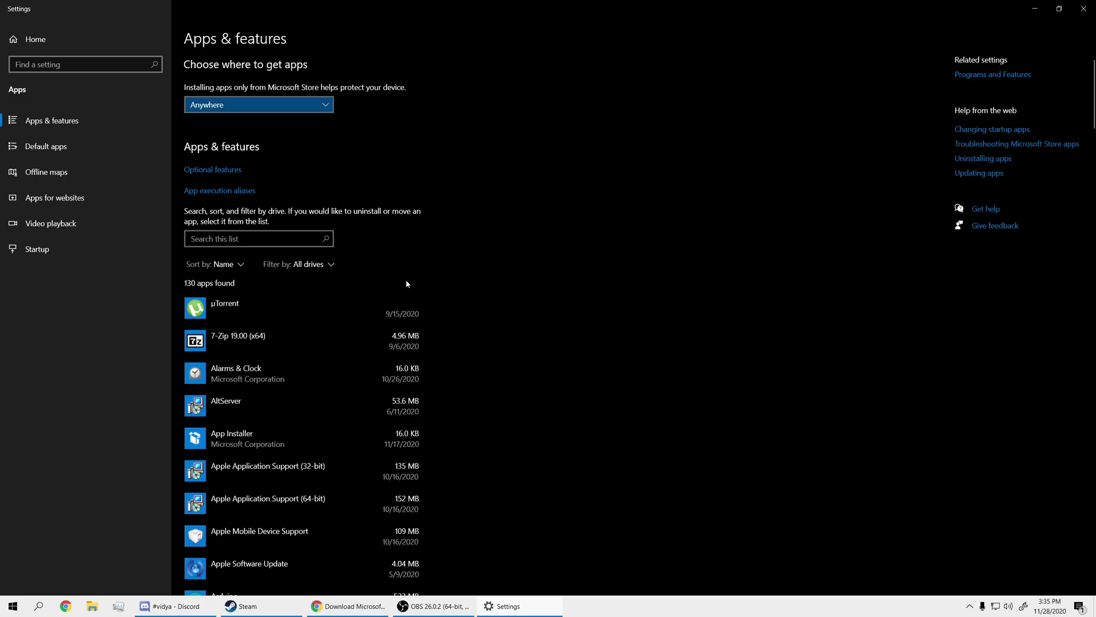
scroll(406, 284, "down", 5)
scroll(413, 279, "down", 5)
scroll(418, 276, "down", 5)
scroll(507, 311, "down", 5)
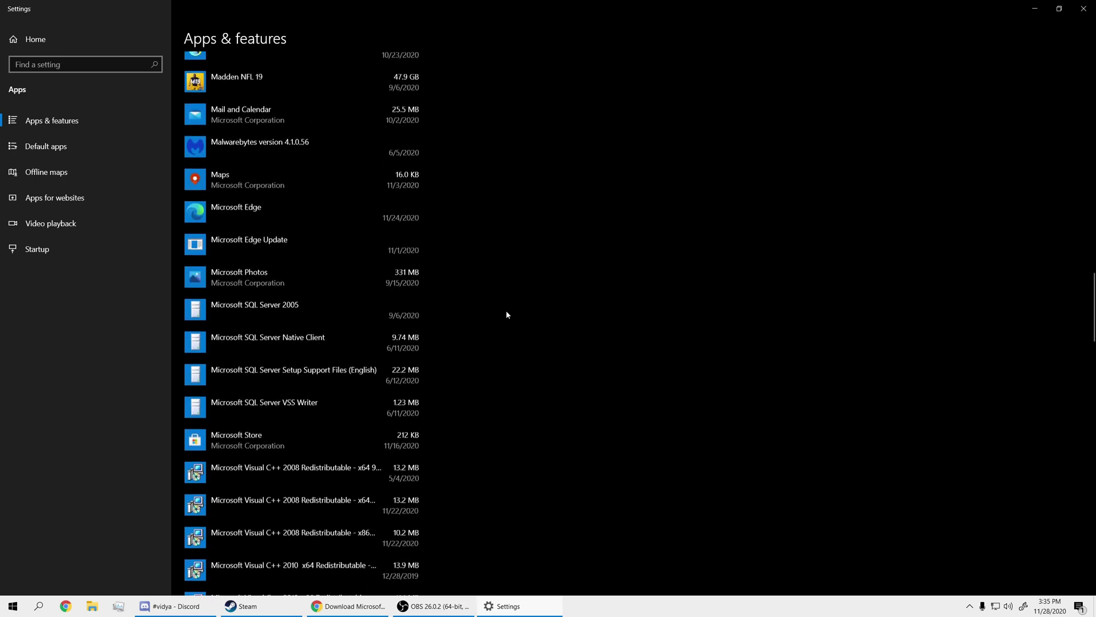
scroll(506, 315, "down", 5)
scroll(506, 314, "down", 5)
scroll(507, 314, "down", 5)
scroll(507, 315, "down", 5)
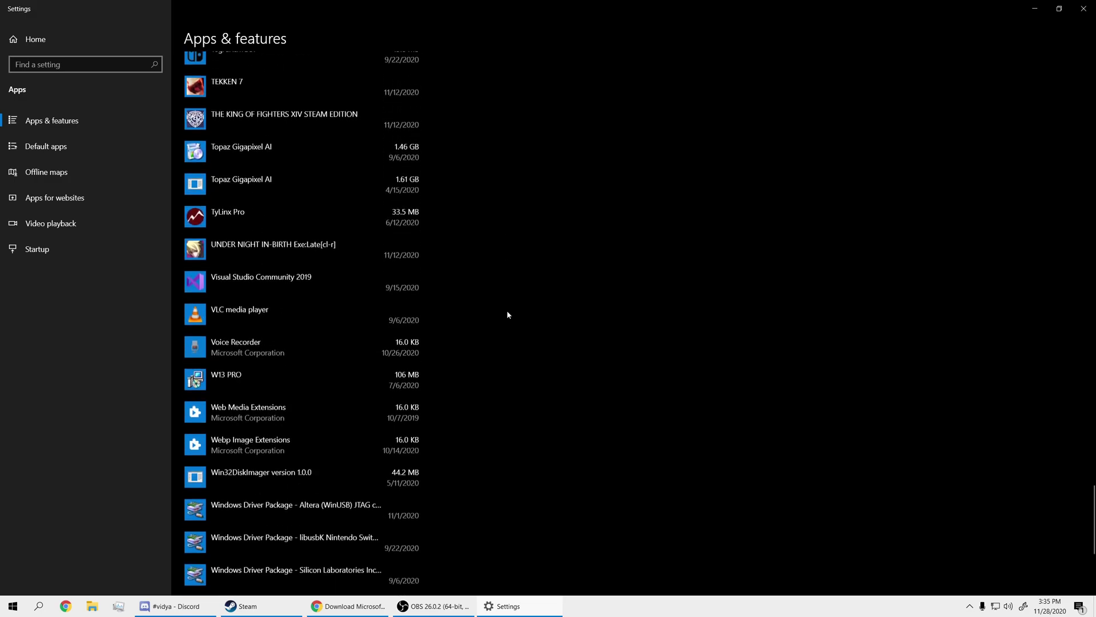
scroll(508, 315, "down", 3)
scroll(507, 314, "up", 2)
scroll(506, 314, "up", 1)
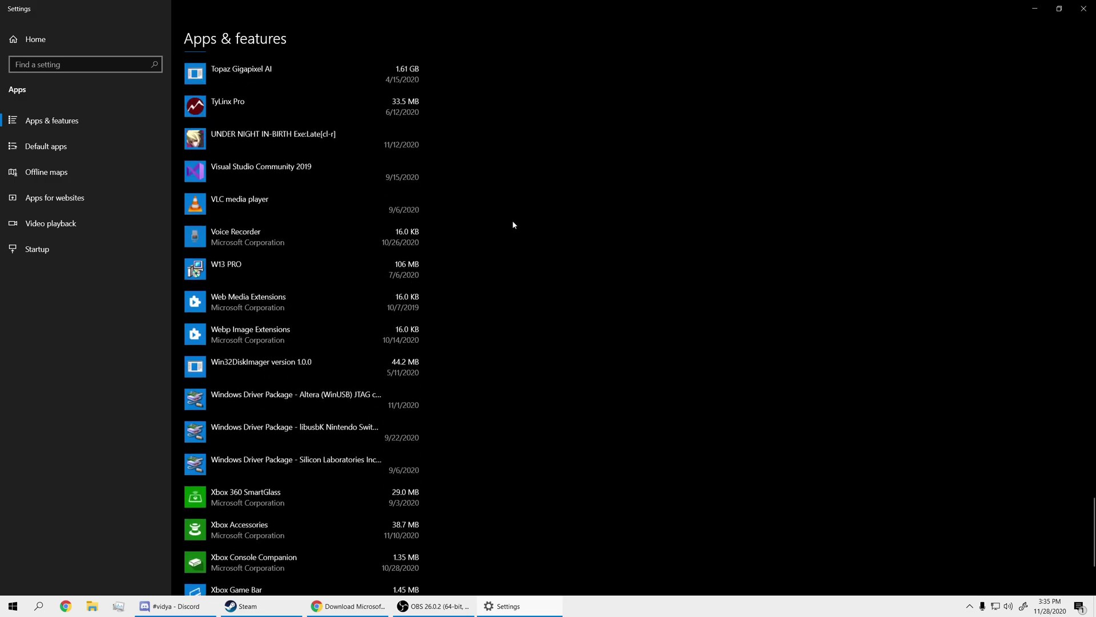
scroll(513, 224, "down", 3)
scroll(514, 224, "down", 1)
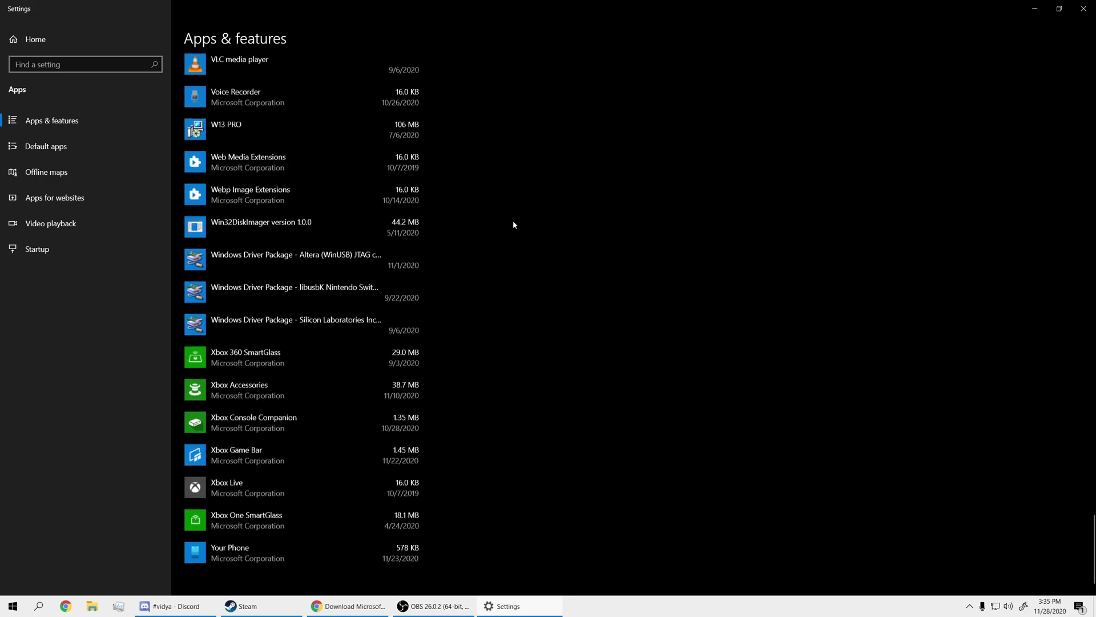
scroll(513, 225, "up", 10)
scroll(517, 224, "up", 4)
scroll(516, 225, "up", 3)
scroll(516, 225, "up", 2)
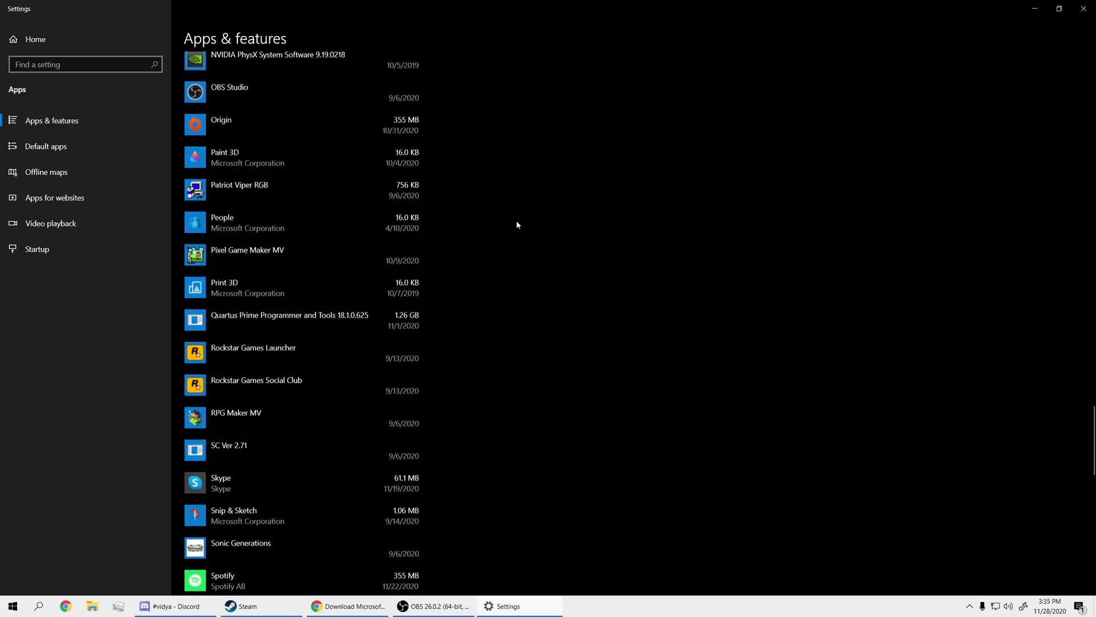
scroll(517, 225, "up", 1)
scroll(521, 226, "up", 4)
scroll(523, 226, "up", 5)
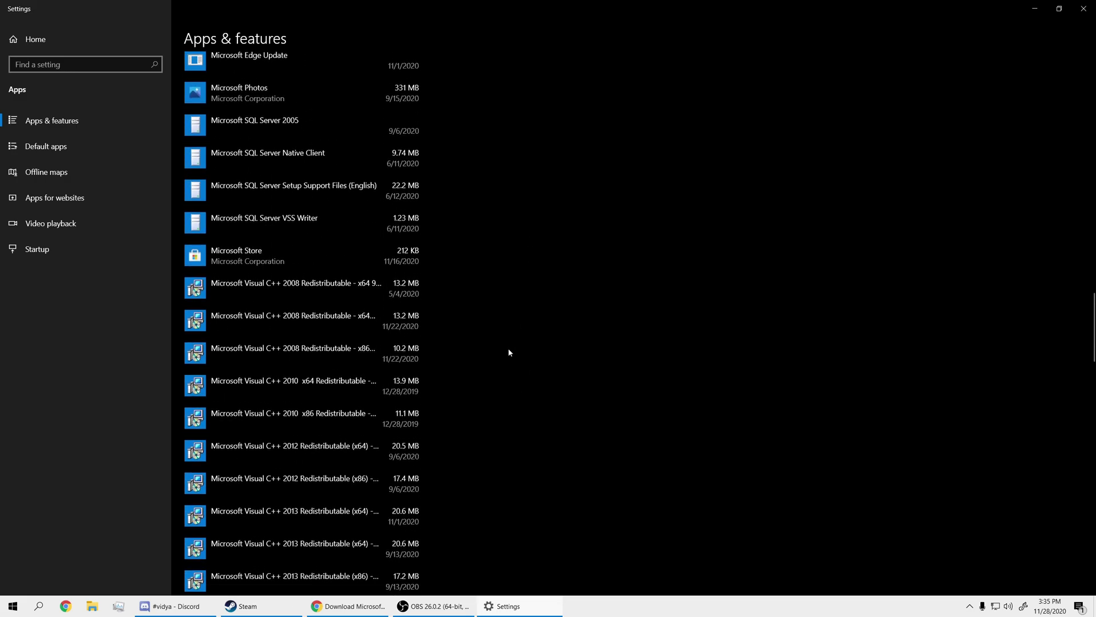
scroll(481, 334, "down", 2)
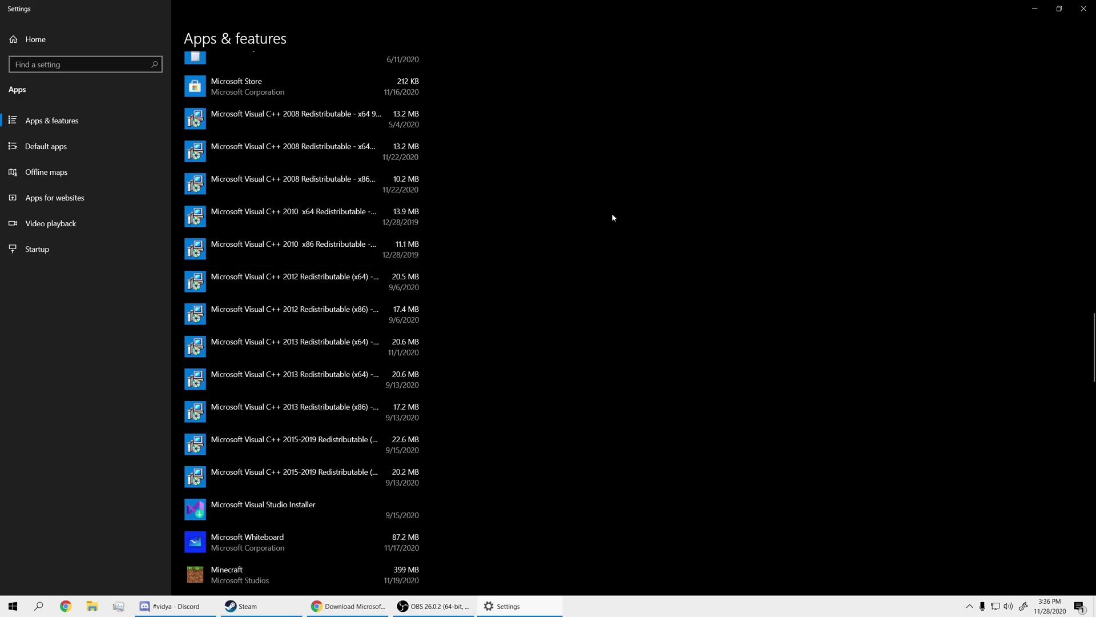
scroll(611, 222, "up", 2)
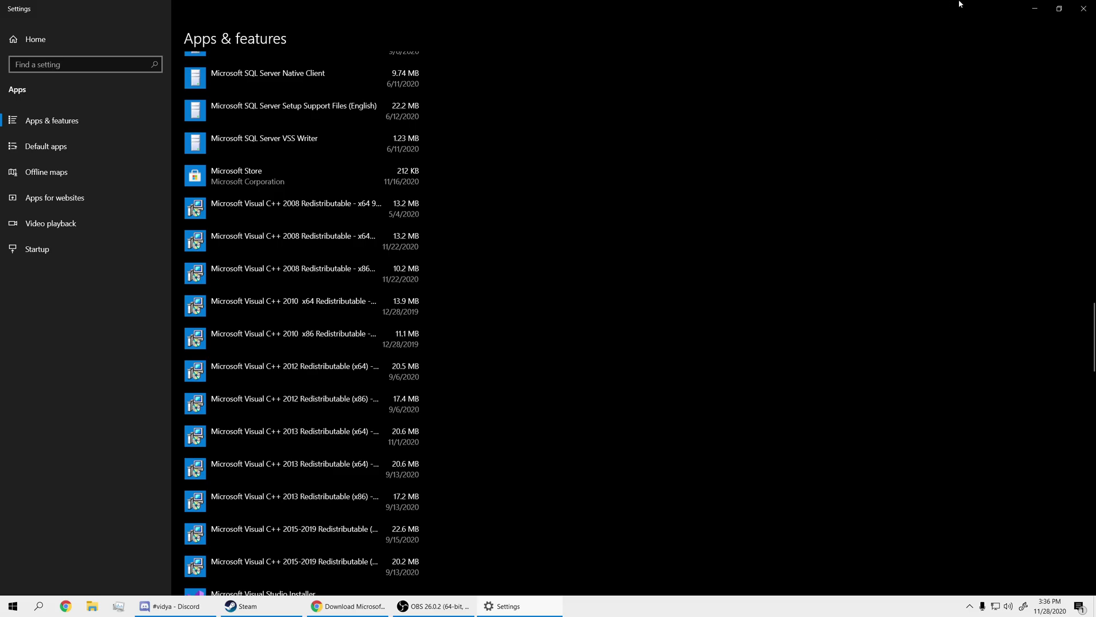
Open the second result's x64 download page and cancel the x64 installer download.
left_click(1033, 9)
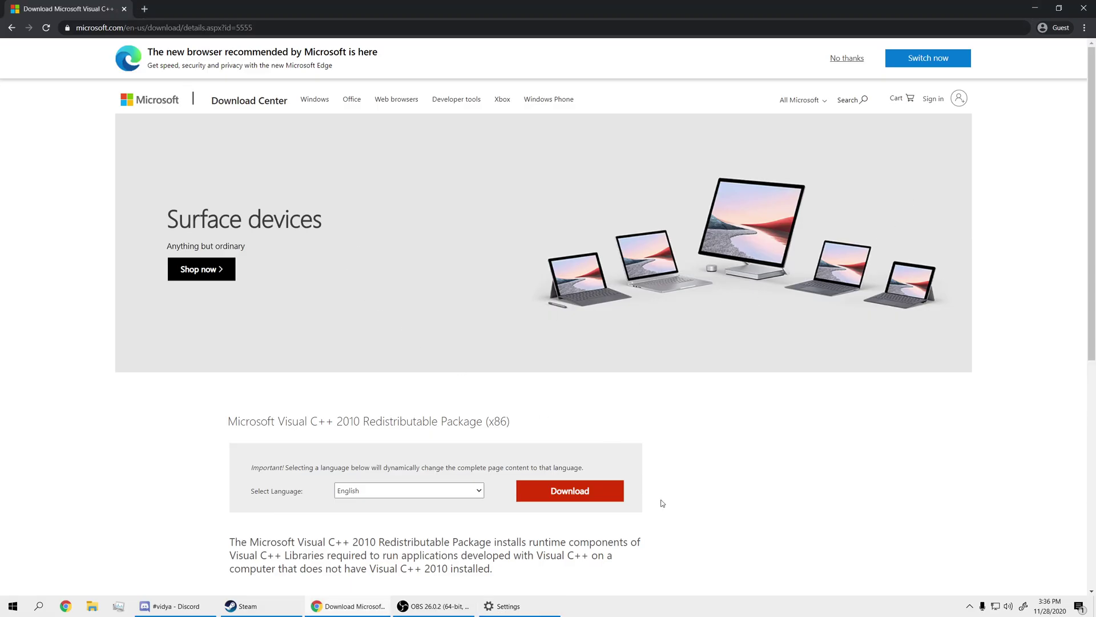
scroll(709, 434, "down", 1)
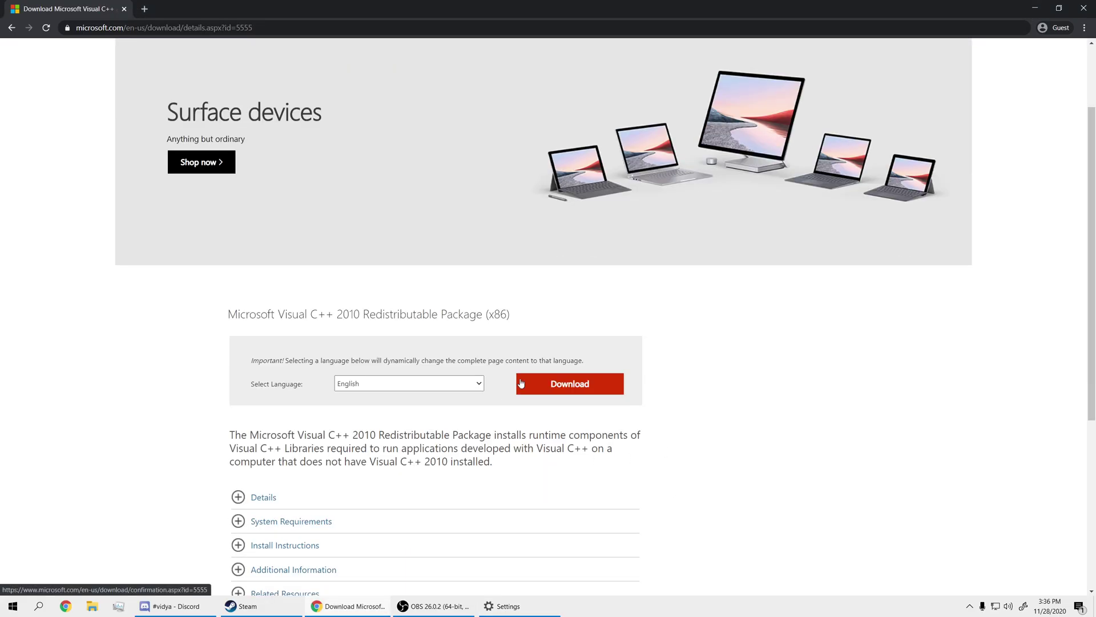
left_click(12, 27)
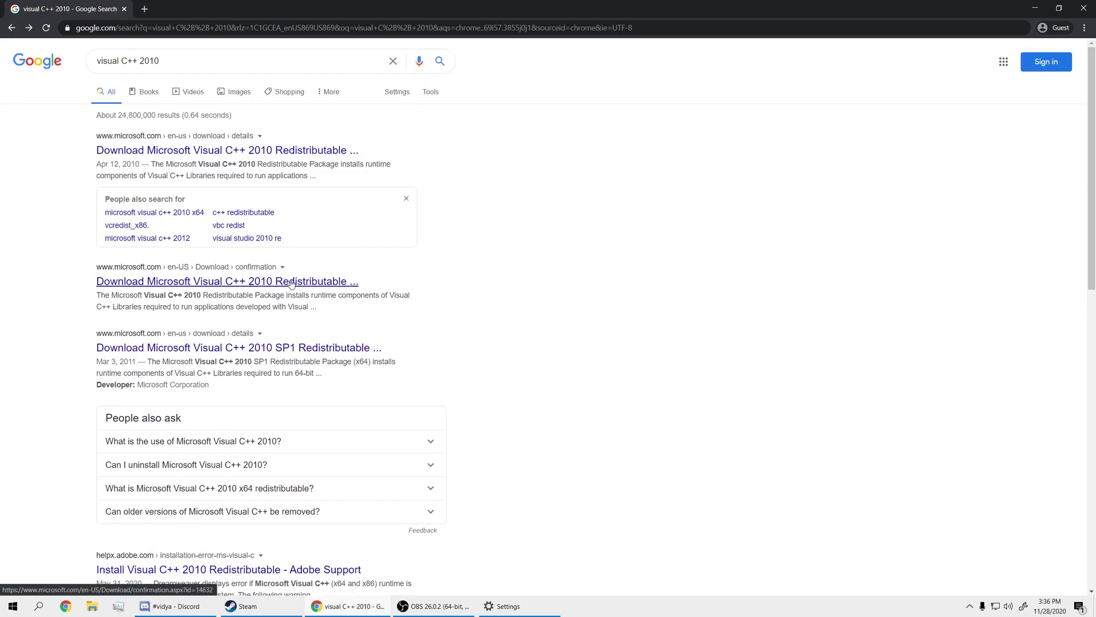
left_click(291, 284)
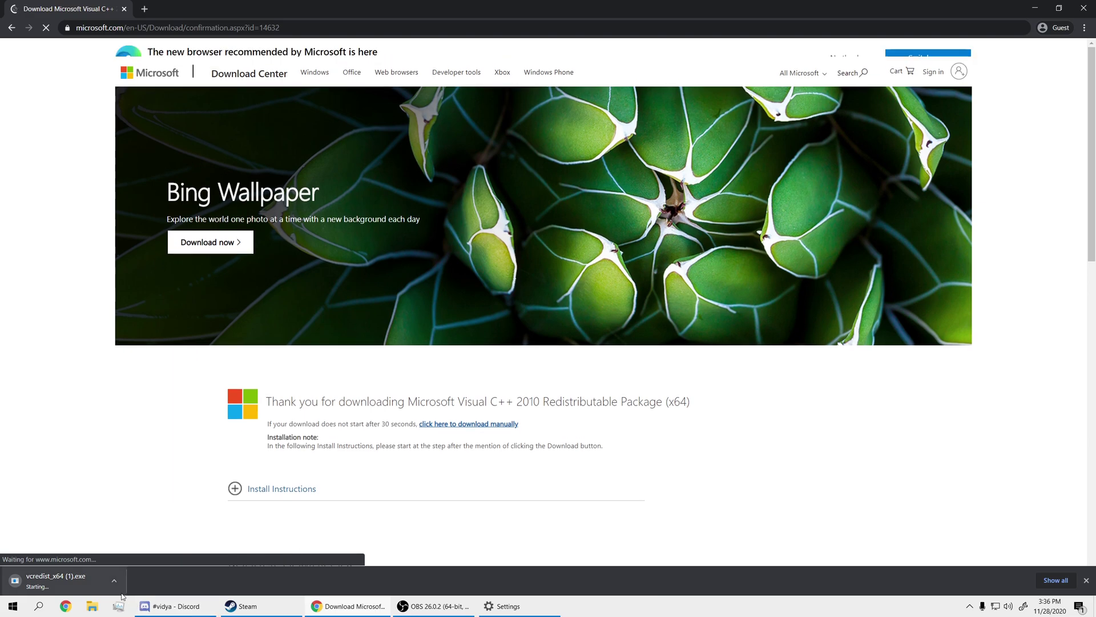
right_click(89, 580)
left_click(111, 572)
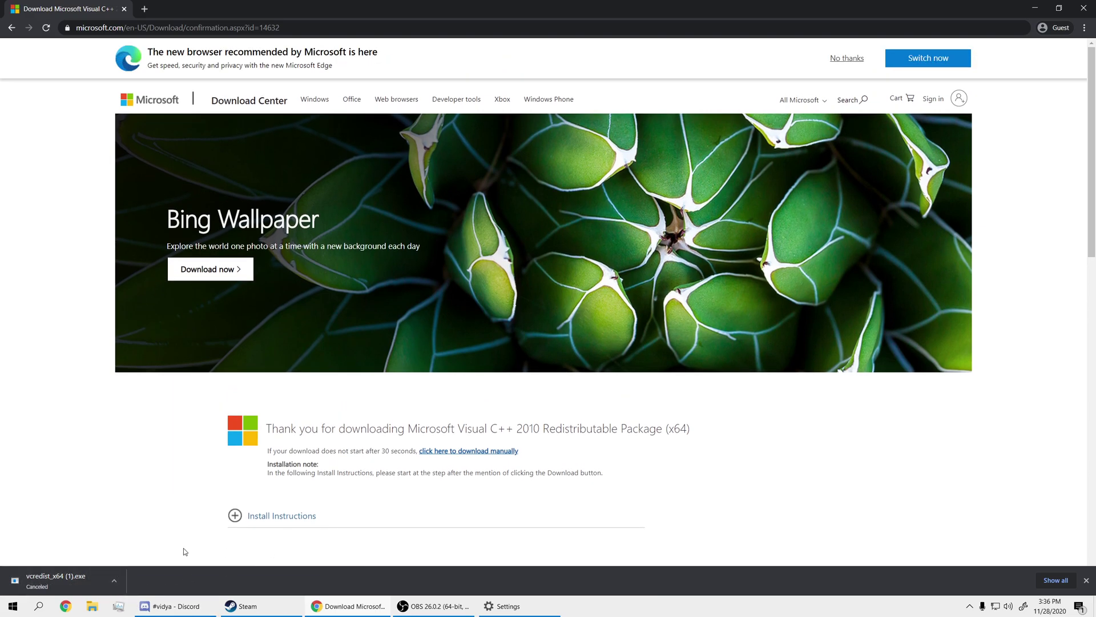
scroll(729, 374, "down", 1)
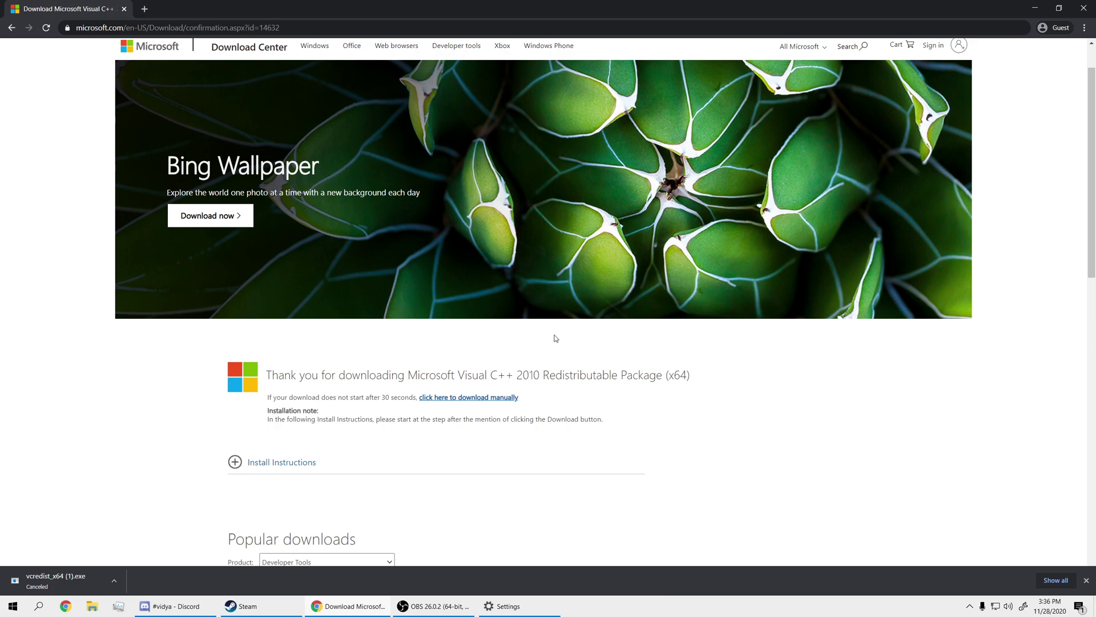
Select parts of the thank-you heading, then return to the visual C++ 2010 results.
left_click_drag(698, 379, 263, 388)
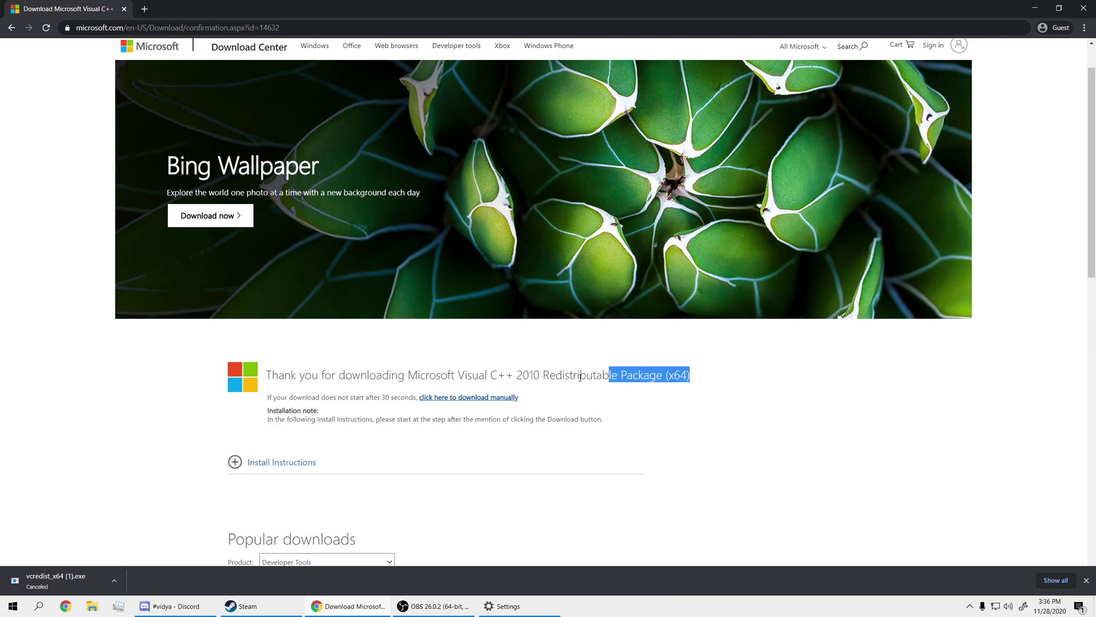
left_click(784, 402)
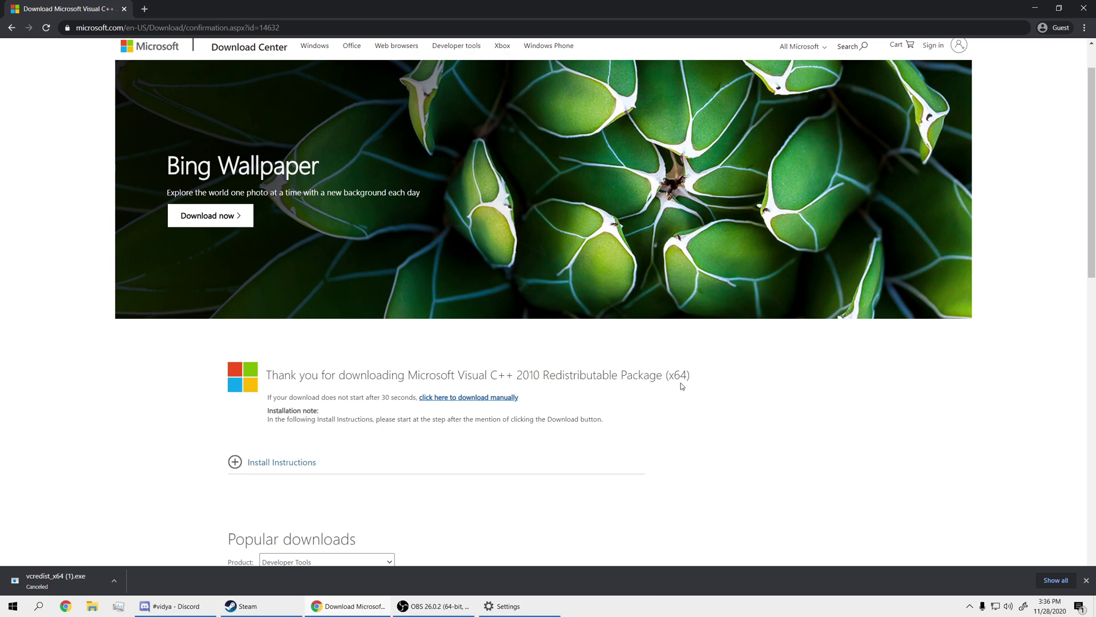
left_click_drag(692, 376, 381, 377)
left_click(140, 440)
left_click(12, 28)
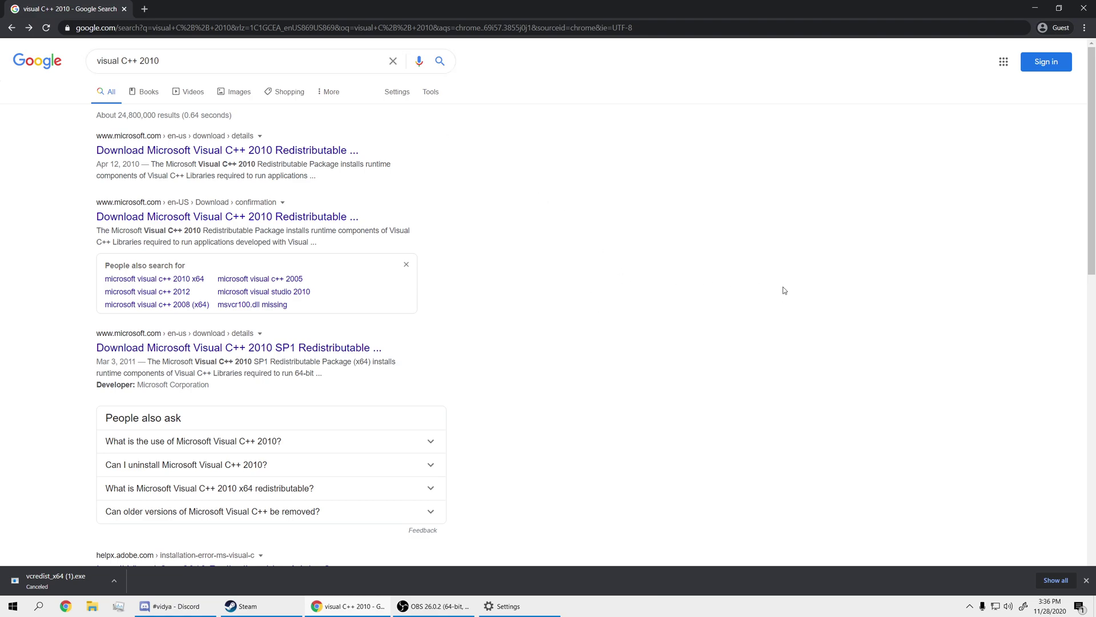
Minimize Chrome with the visual C++ 2010 results so the Windows desktop shows.
left_click(1034, 8)
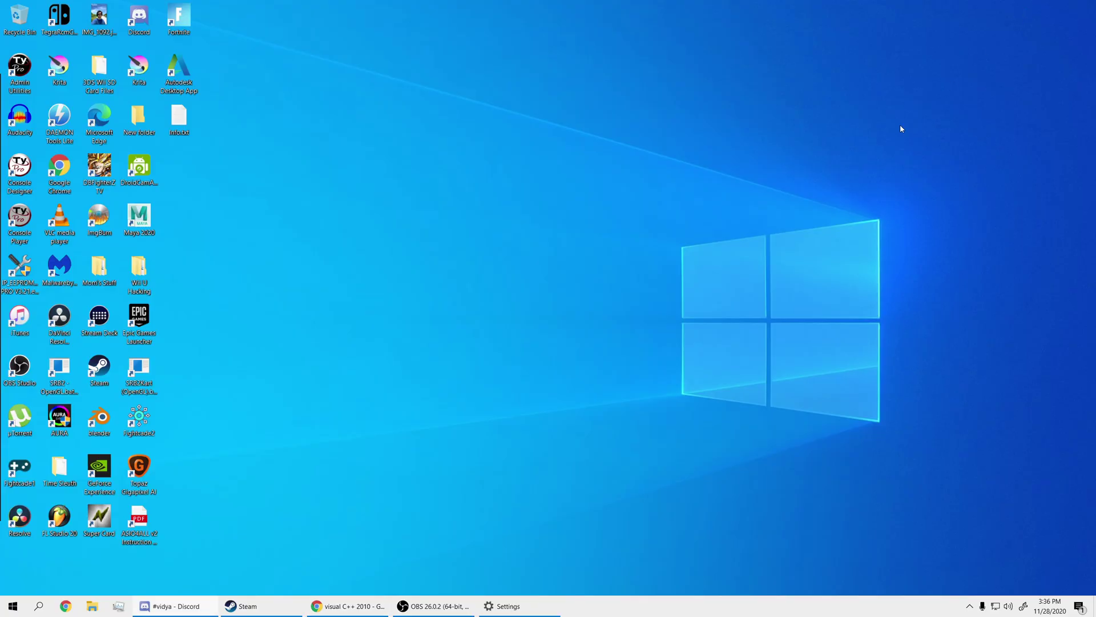